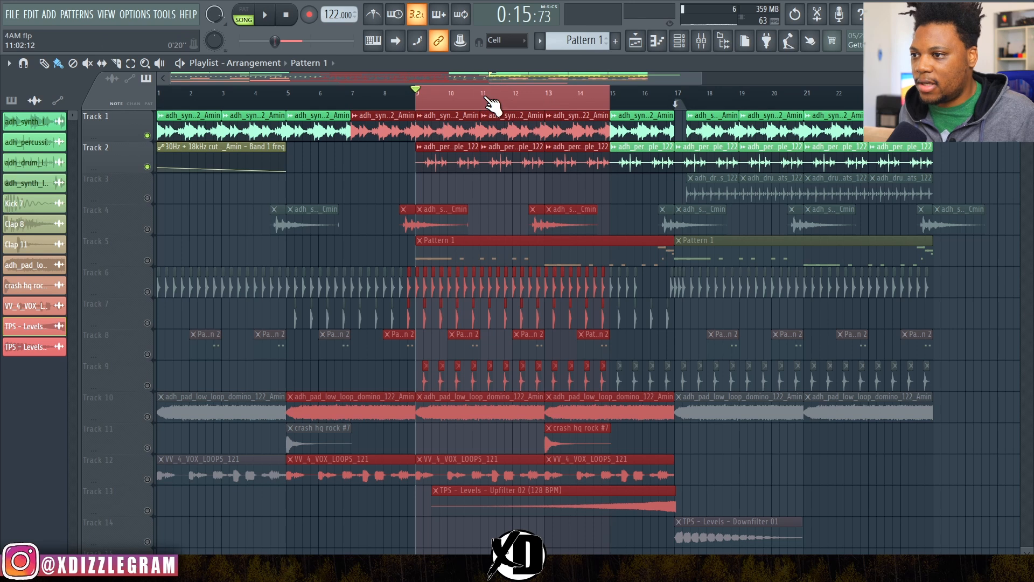
Step: Audition bars 9 to 15 with Tracks 1 and 2, and solo the percussion loop on Track 2 for playback
key(space)
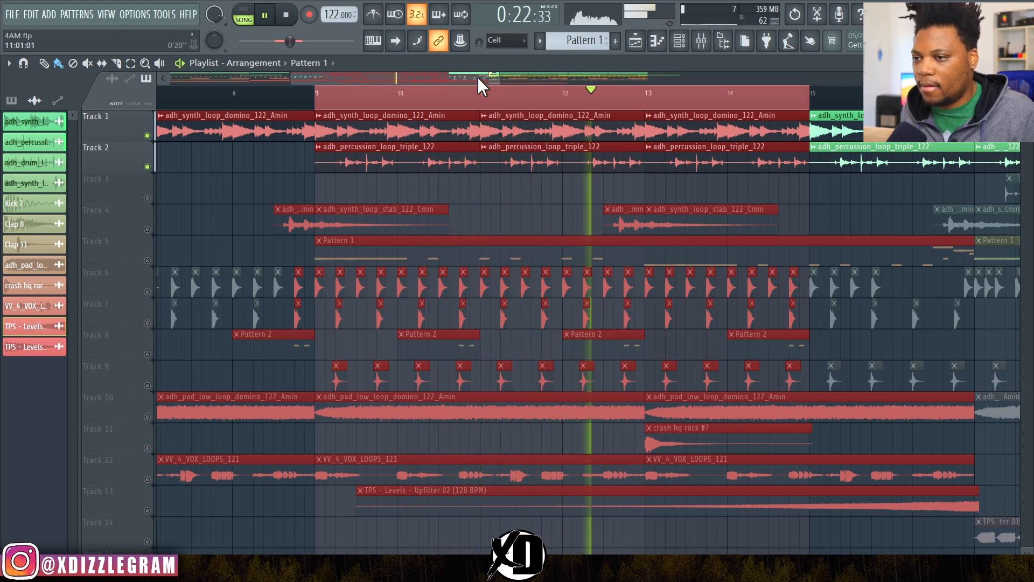
key(space)
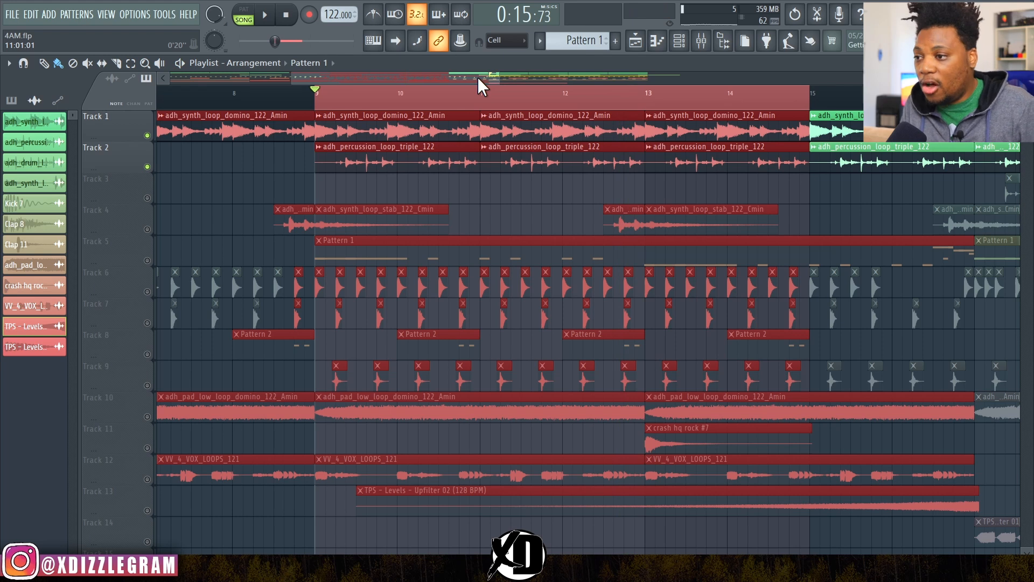
ctrl+click(148, 167)
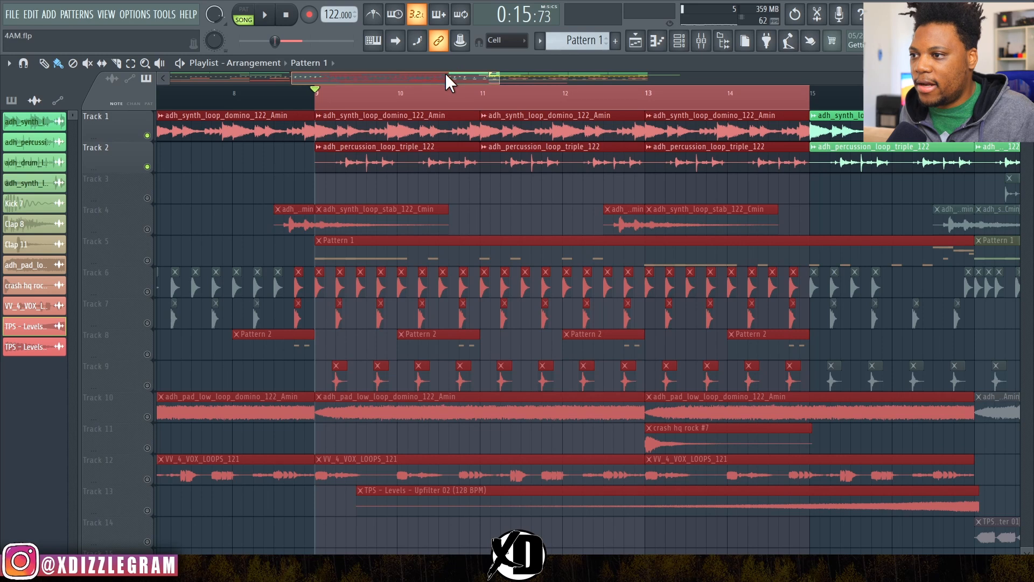
mouse_move(445, 73)
mouse_down()
mouse_move(434, 76)
mouse_move(443, 77)
mouse_up()
key(space)
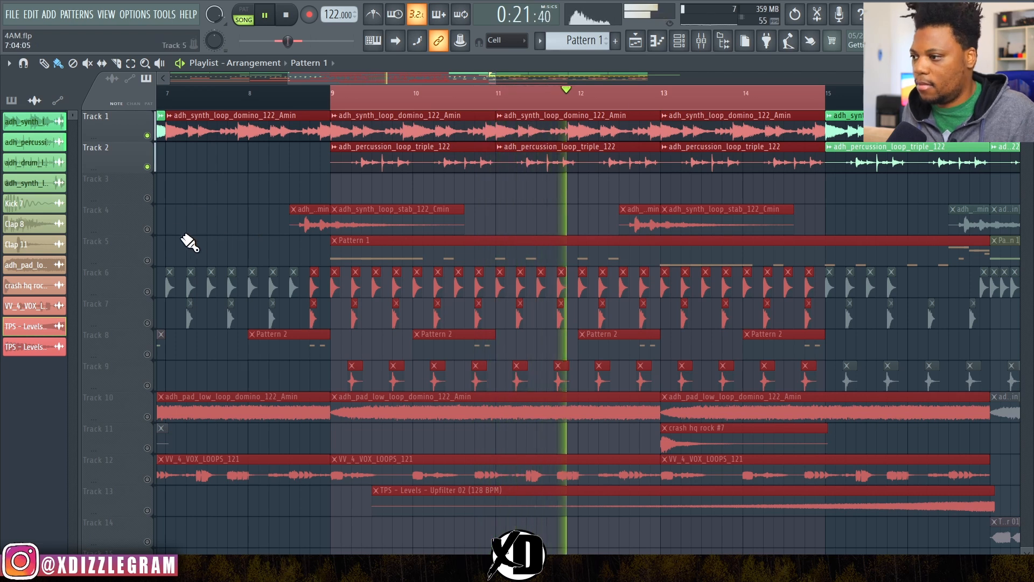
Step: Unmute the synth stab loop on Track 4 and audition it with Tracks 1 and 2 and in solo
click(147, 229)
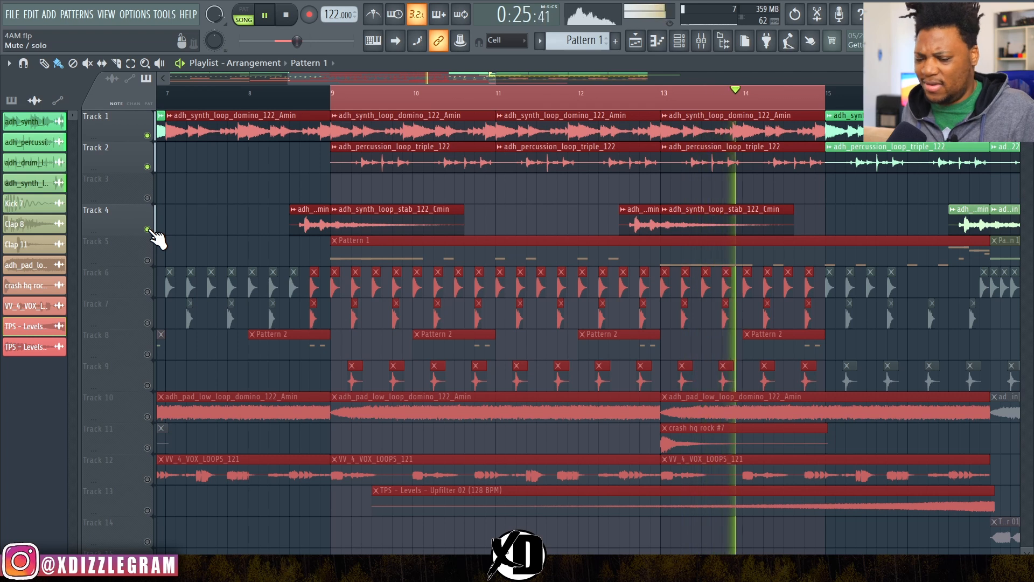
key(space)
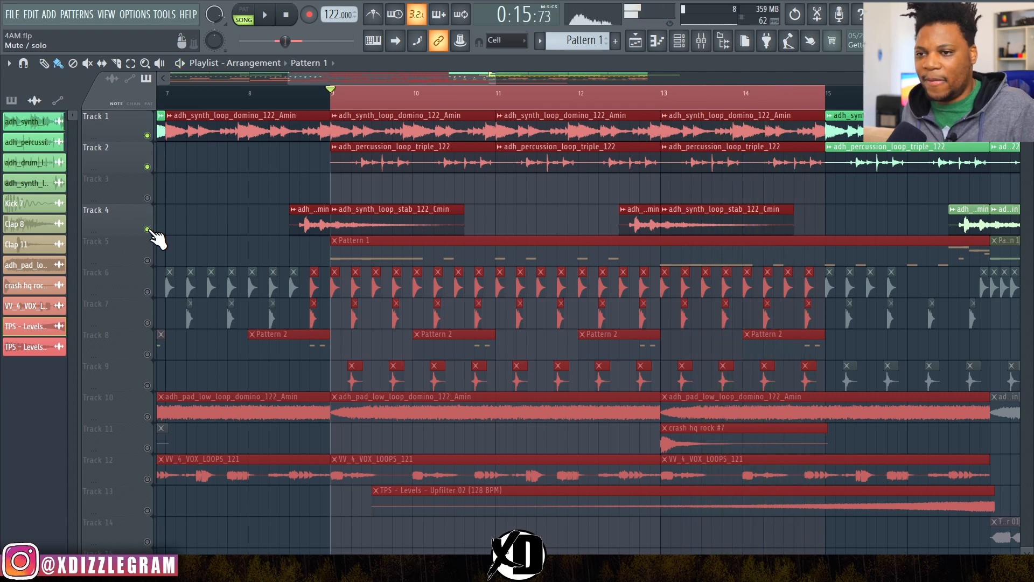
ctrl+click(147, 229)
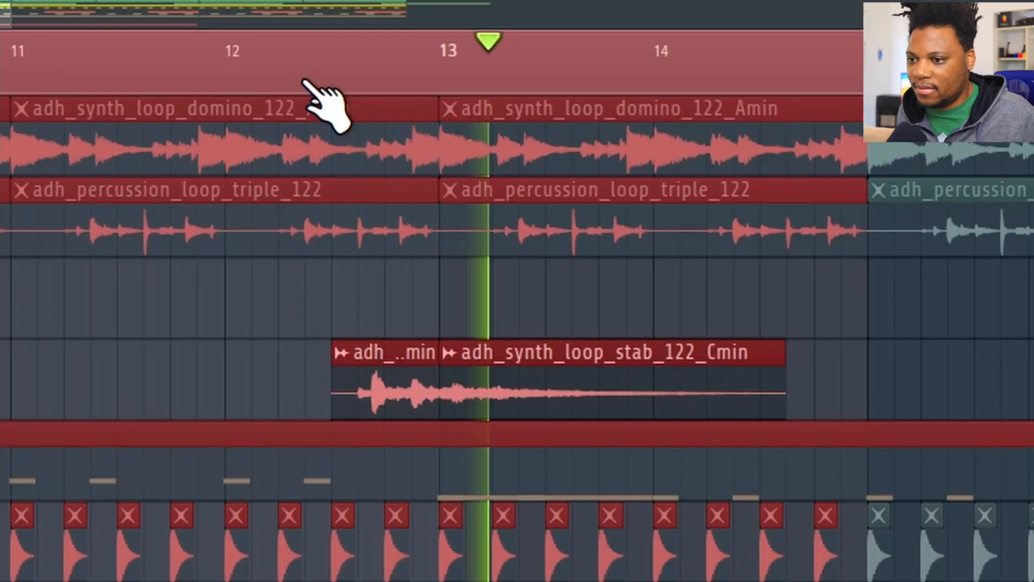
key(space)
Step: Unmute Tracks 1 and 2 again and toggle Pattern 1 on Track 5 on and back off
ctrl+click(147, 135)
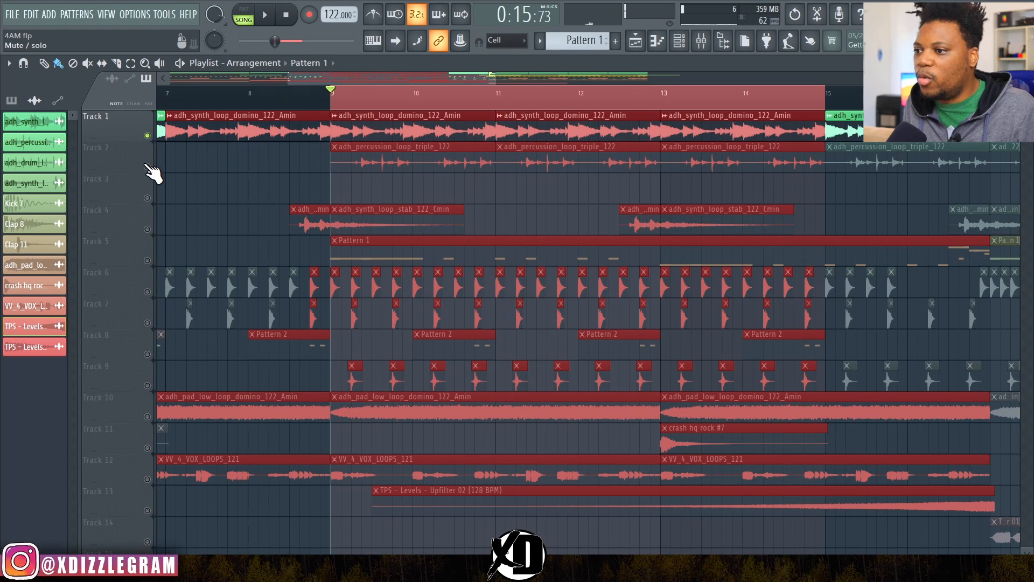
click(147, 166)
click(147, 261)
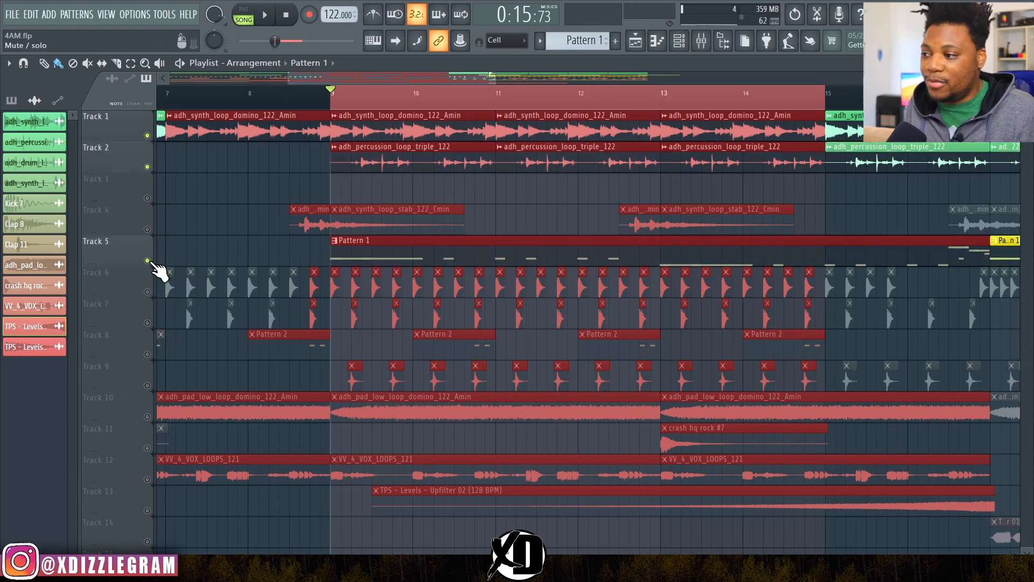
click(147, 260)
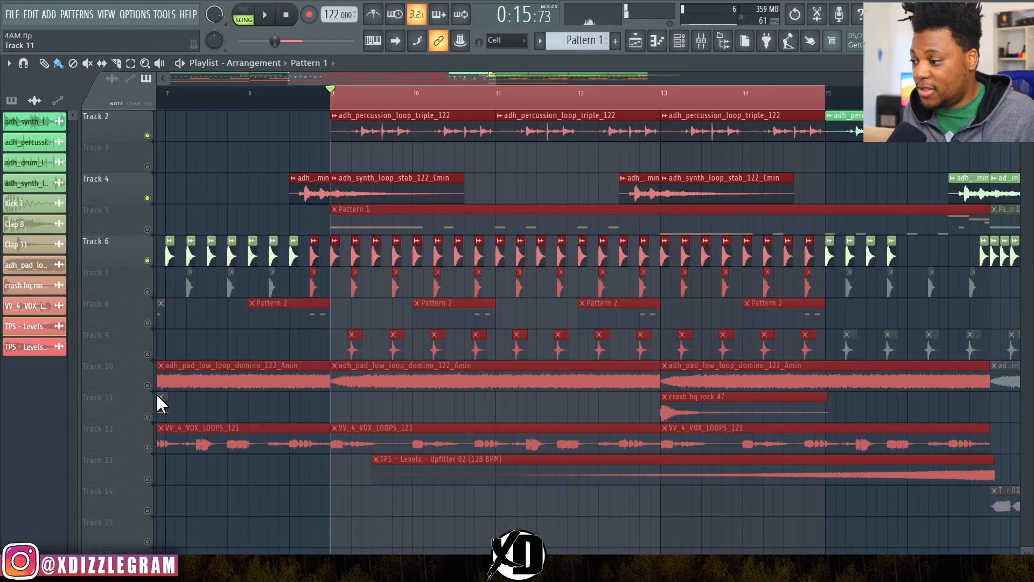
Step: Audition the low pad loop on Track 10 in solo, and play the mix with Tracks 9 and 7 unmuted
click(148, 385)
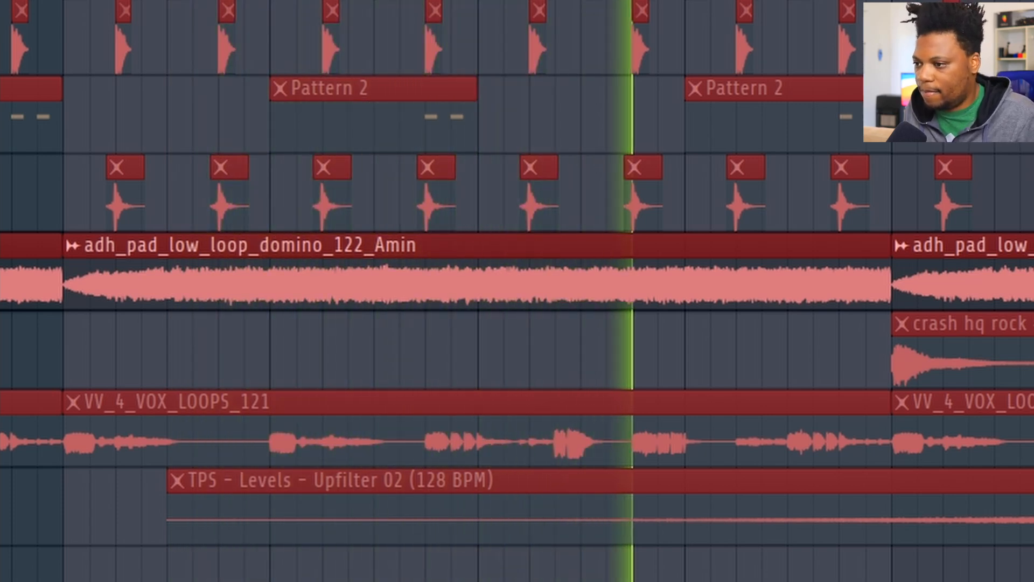
key(space)
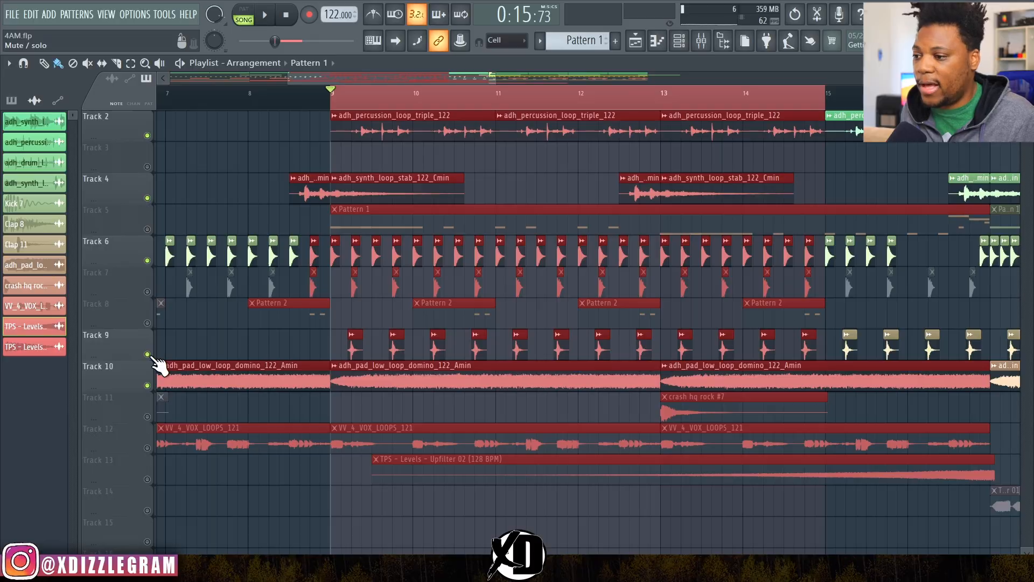
key(space)
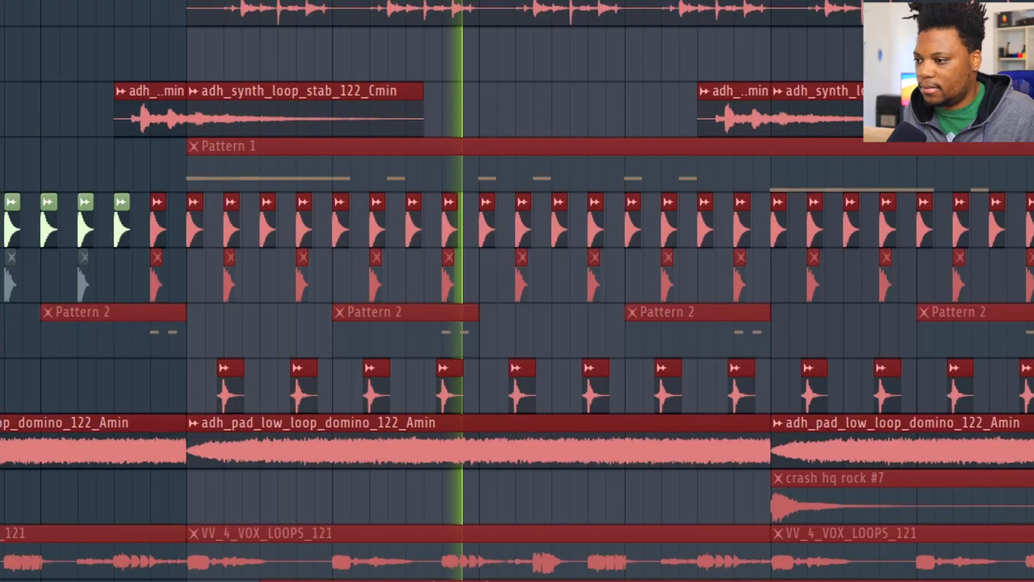
key(space)
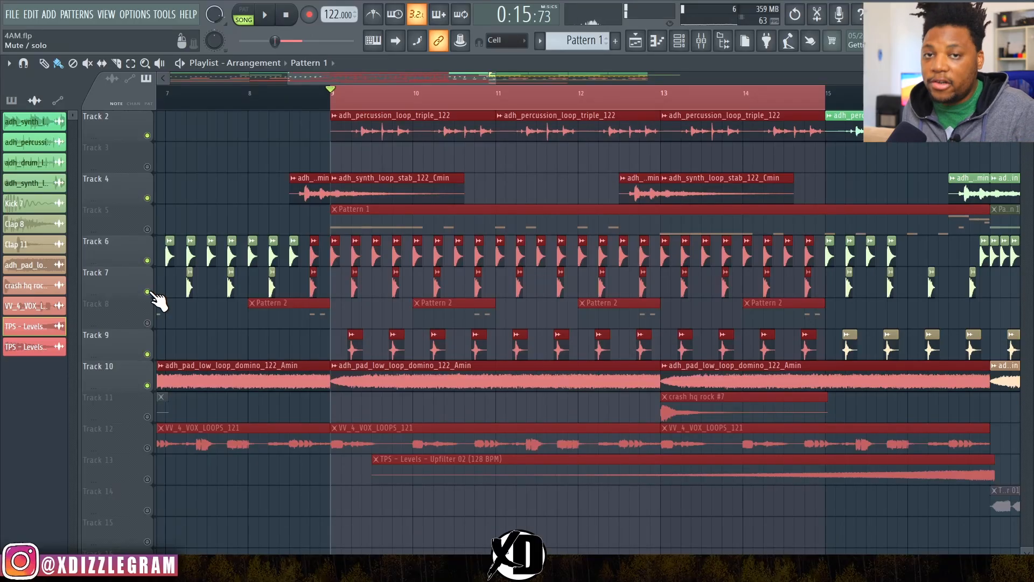
key(space)
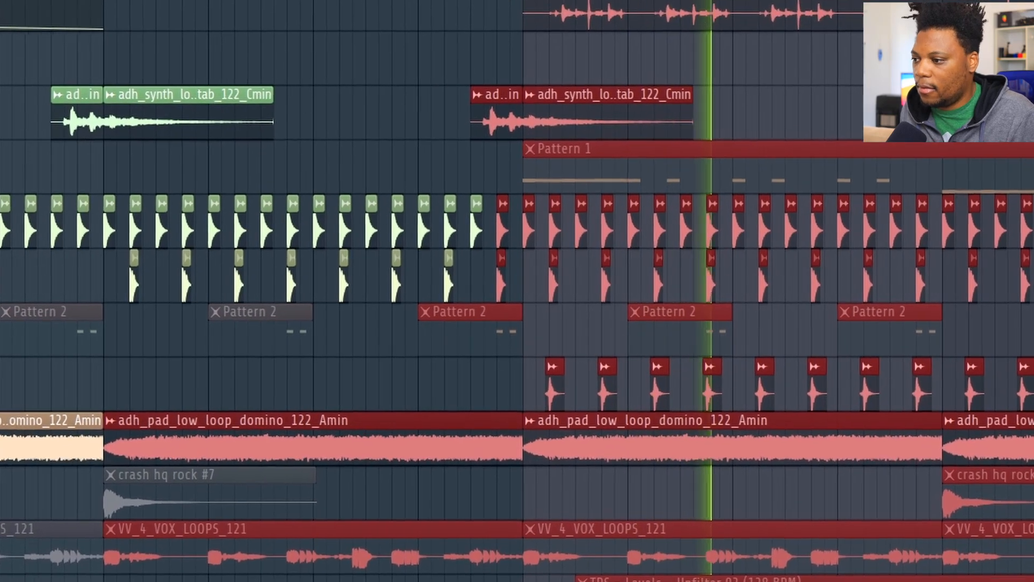
key(space)
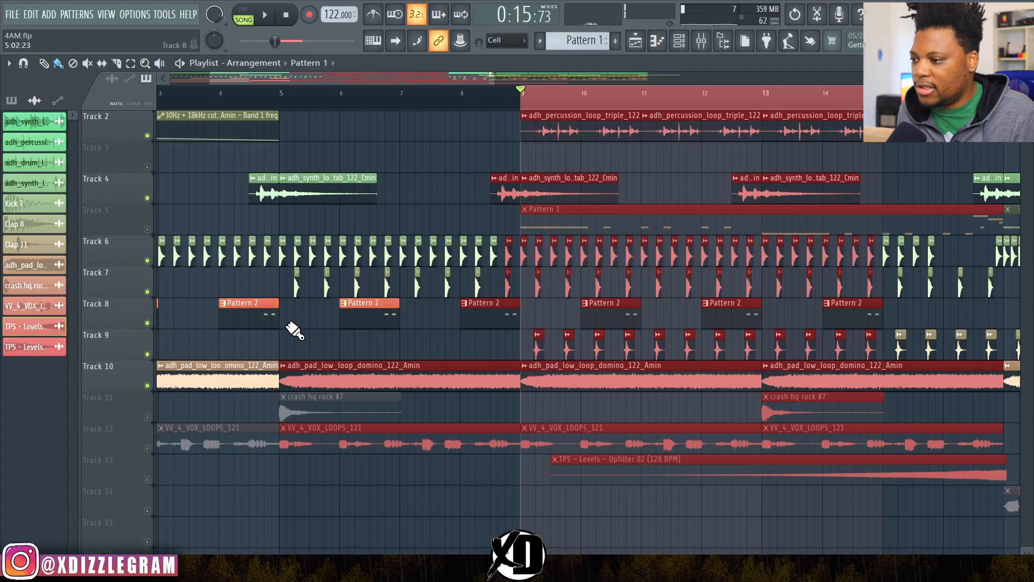
Step: Open Pattern 2 and inspect its Alumin Sun channel's FLEX instrument
double_click(250, 317)
click(286, 67)
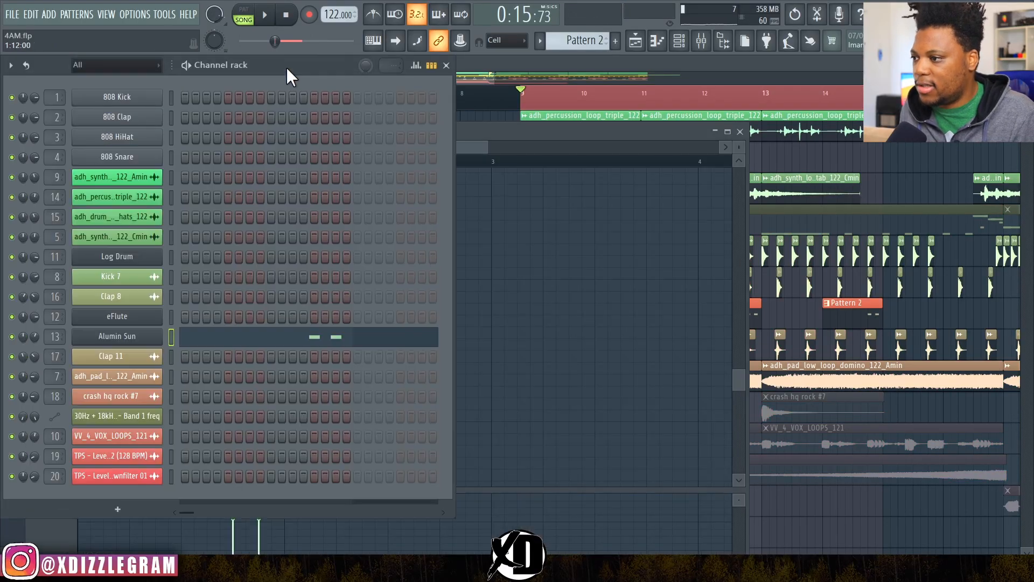
click(127, 331)
drag(288, 280, 322, 119)
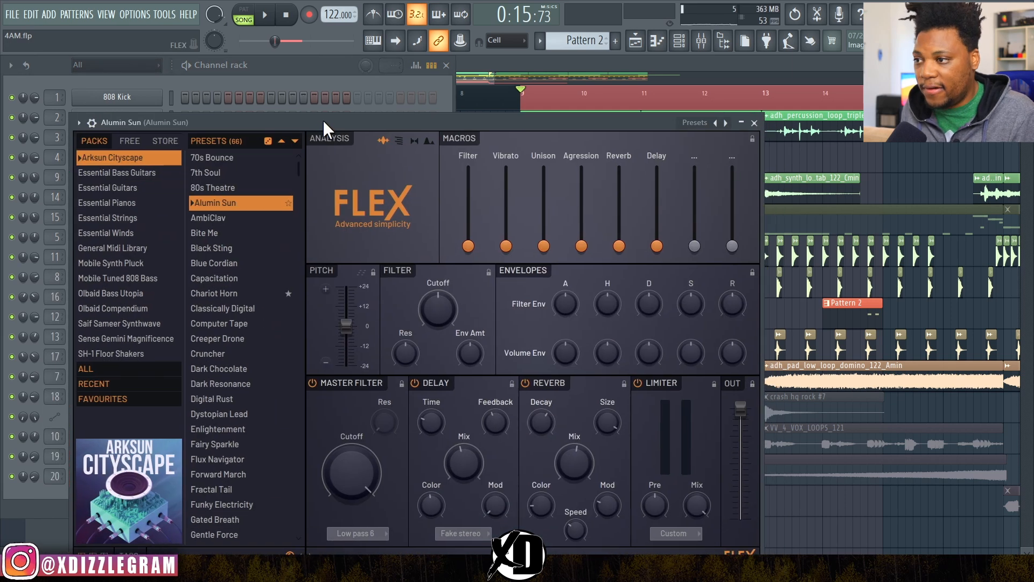
click(322, 85)
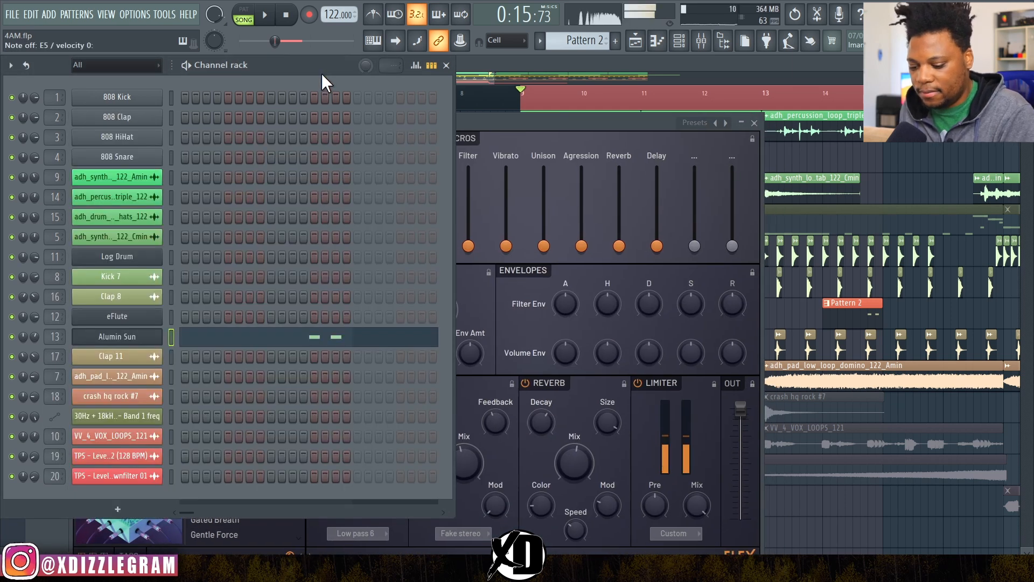
Step: Return to the playlist and play the selected bars with Pattern 2 on Track 8 included
click(587, 66)
key(space)
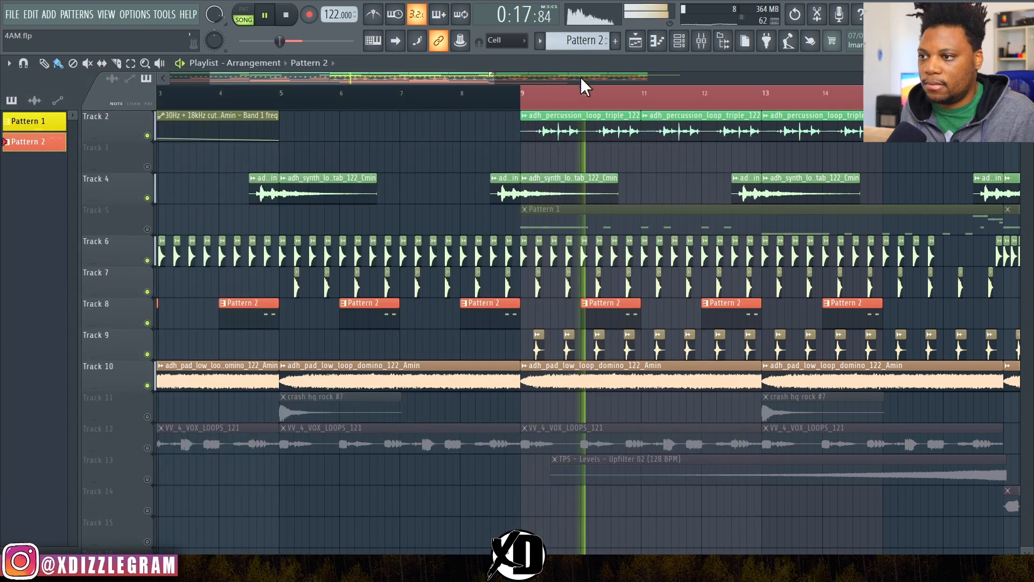
drag(470, 77, 516, 75)
key(space)
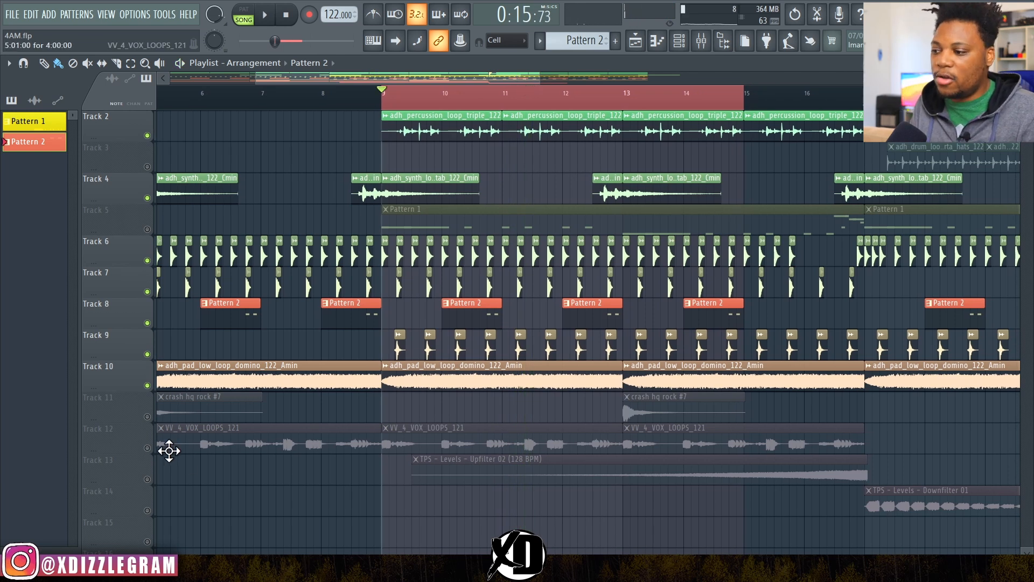
Step: Unmute the VV_4_VOX_LOOPS_121 vocal loop on Track 12 and audition it over a time selection extended to bars 9 to 17
click(147, 447)
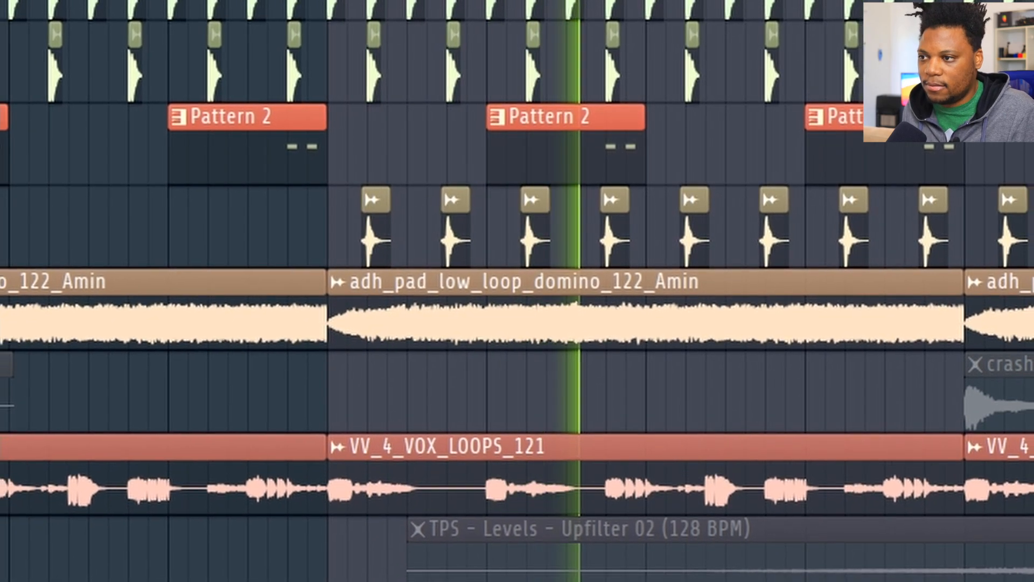
scroll(471, 291, down, 2)
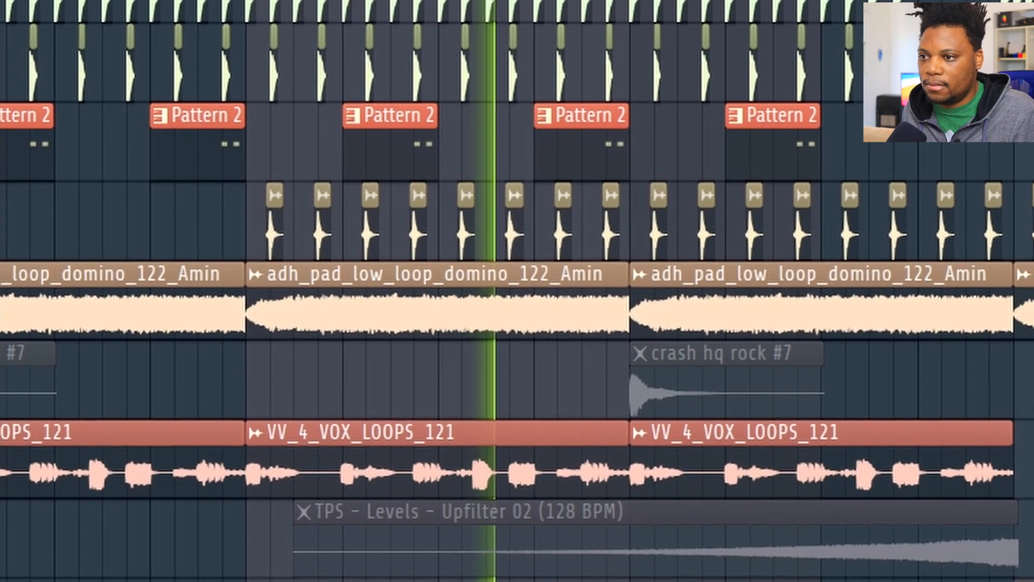
drag(820, 0, 1010, 0)
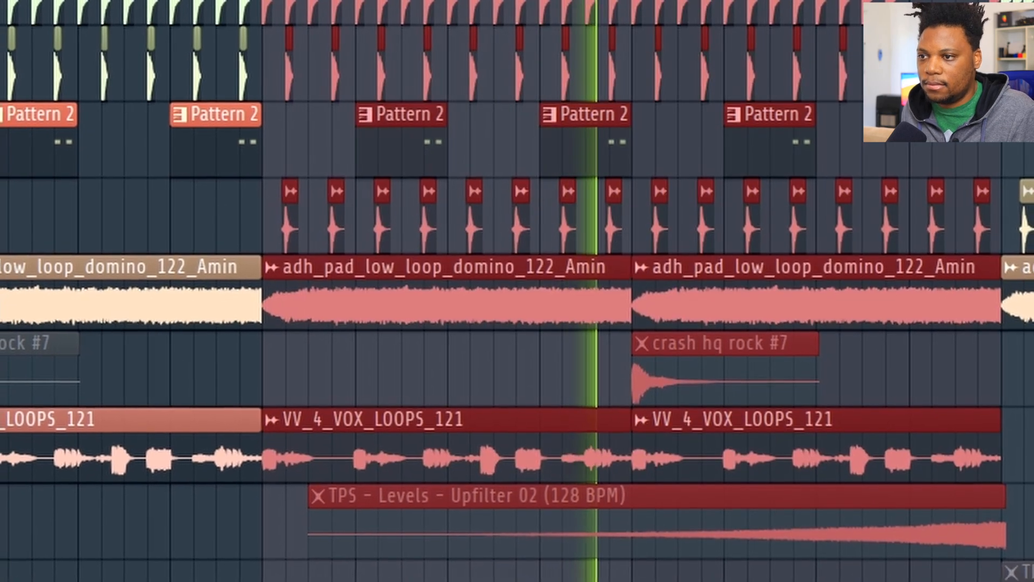
scroll(909, 73, up, 3)
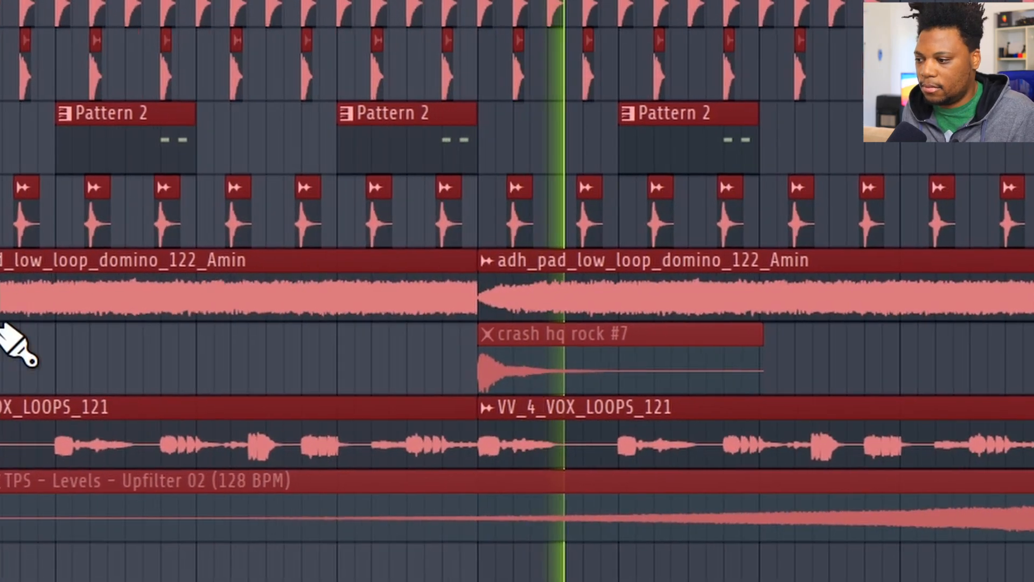
key(space)
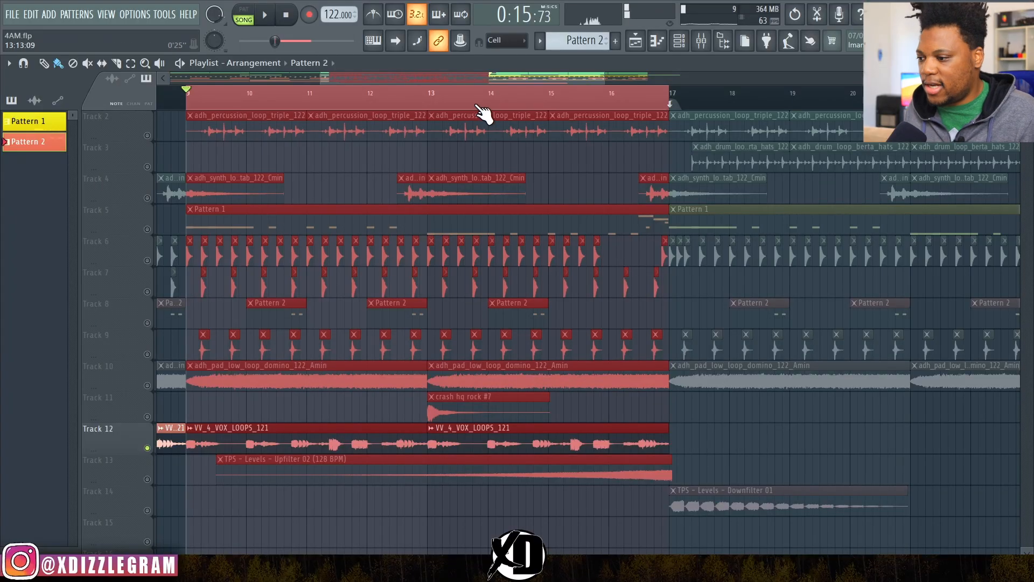
key(space)
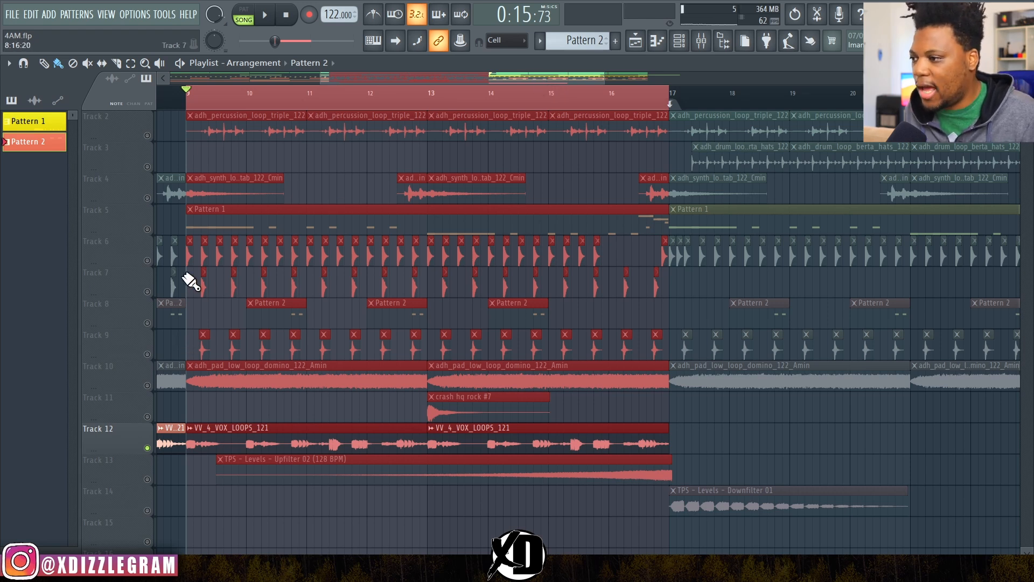
Step: Solo Pattern 1 on Track 5 and listen to it from bar 9
click(147, 232)
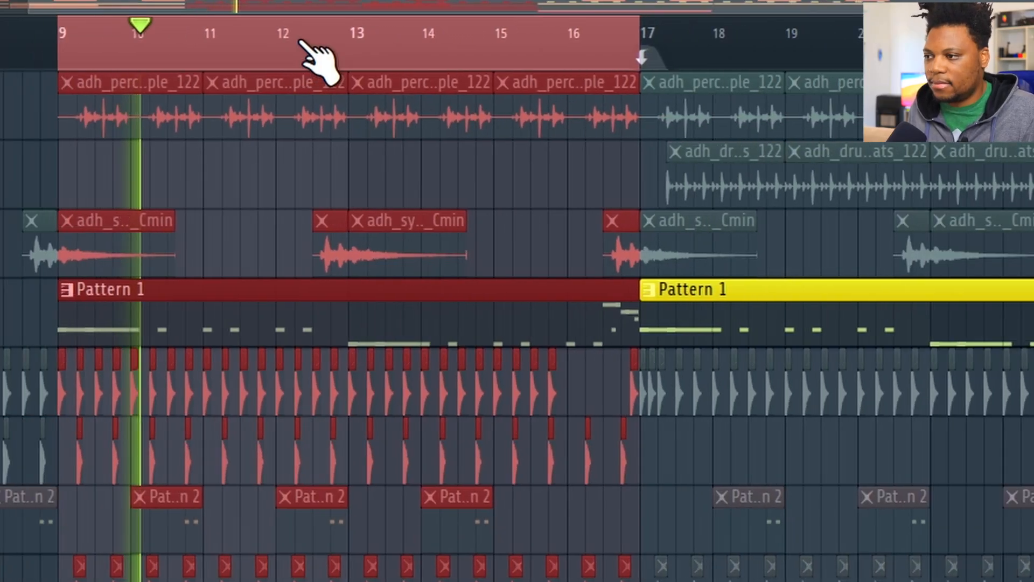
scroll(81, 69, up, 5)
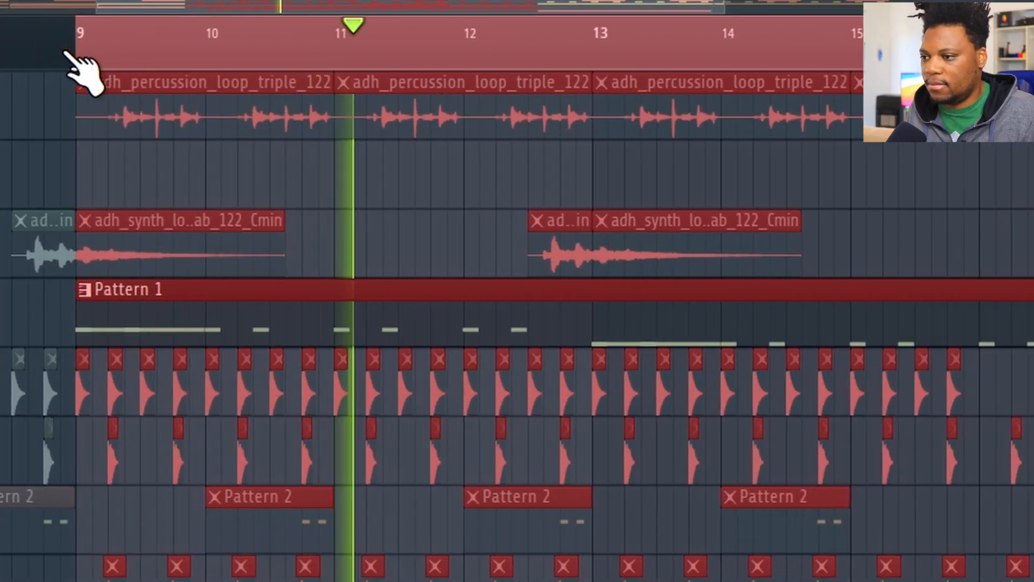
scroll(81, 69, up, 2)
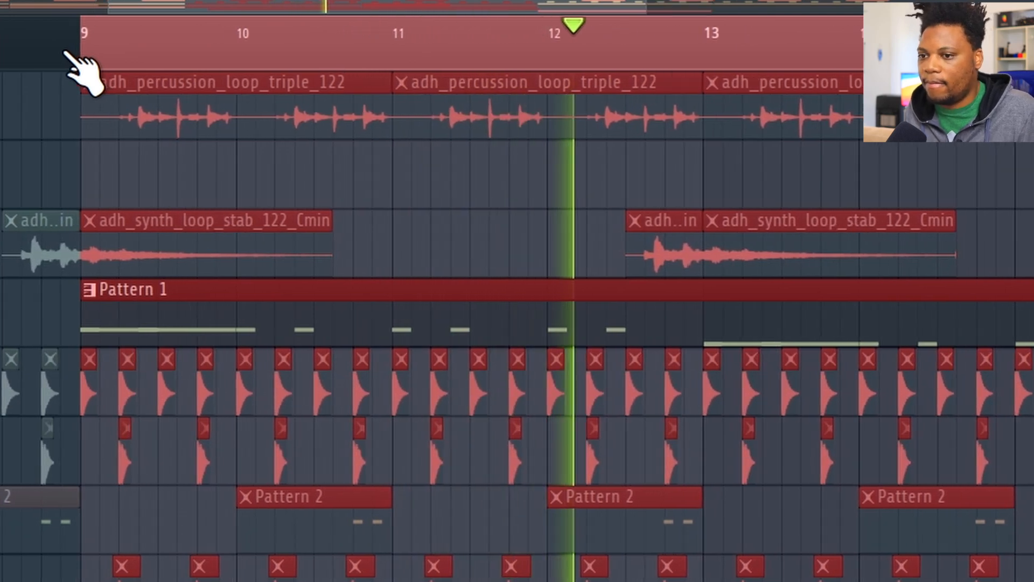
scroll(65, 52, down, 1)
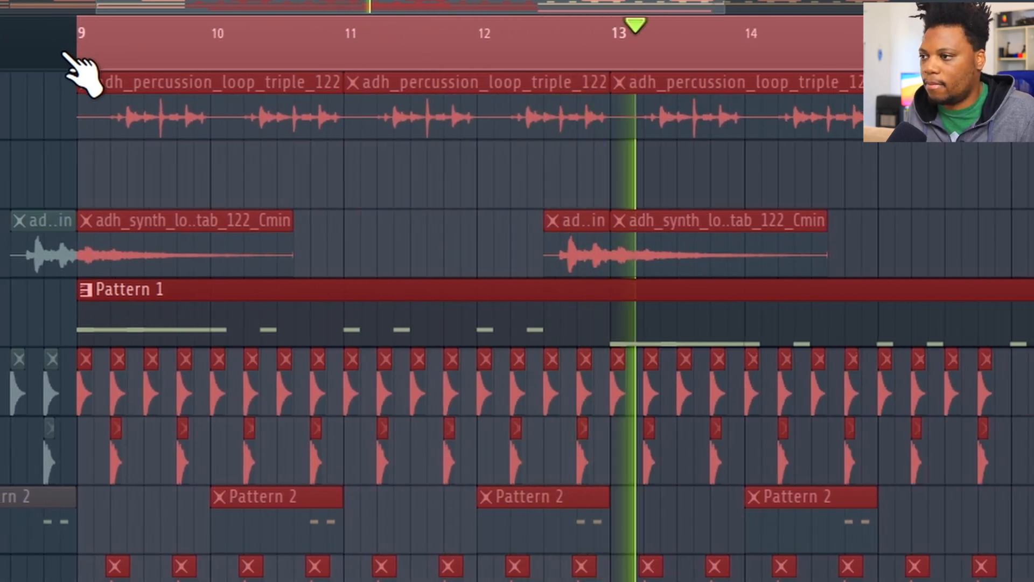
scroll(119, 41, down, 2)
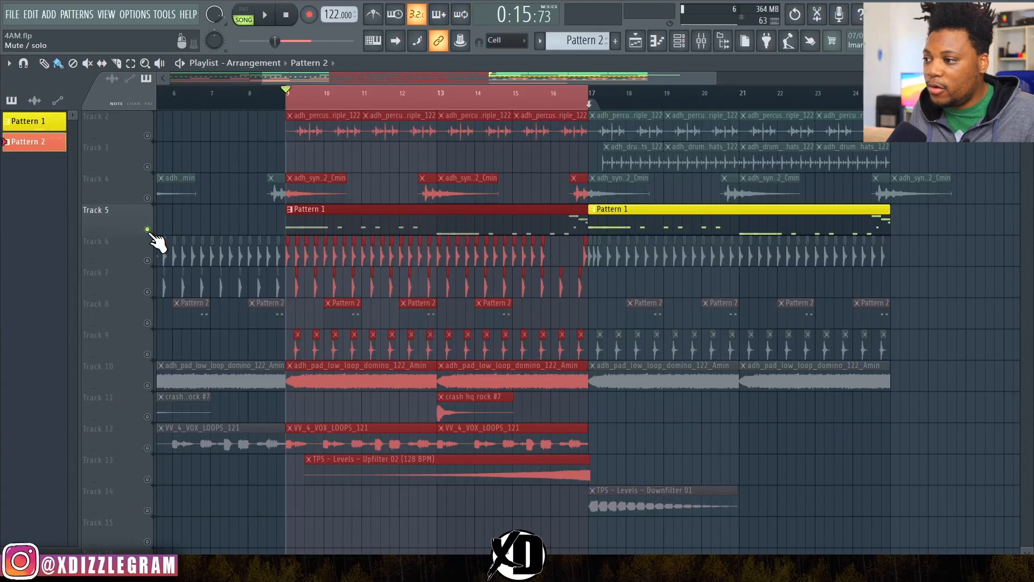
Step: Unmute all tracks and open Pattern 1's notes together with the Channel rack
right_click(147, 229)
double_click(316, 231)
key(F6)
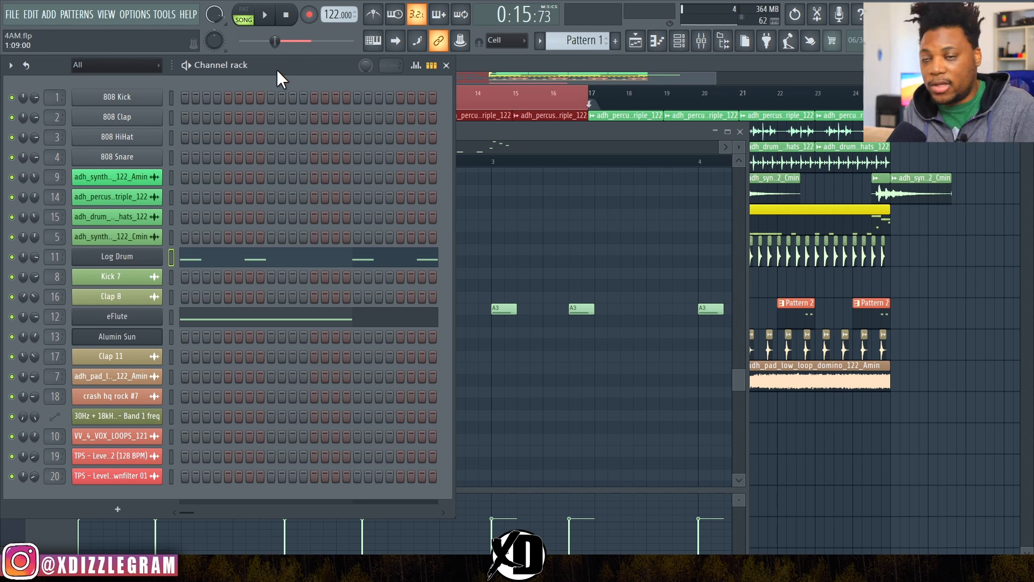
Step: Return to the playlist, play the full arrangement from bar 9 and bring up the Channel rack during playback
click(512, 58)
key(space)
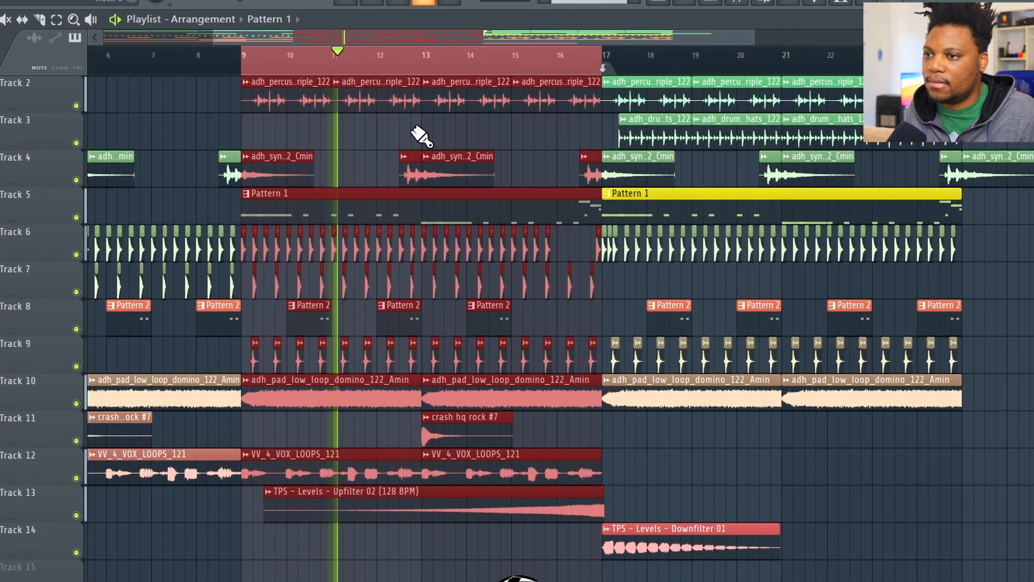
click(712, 2)
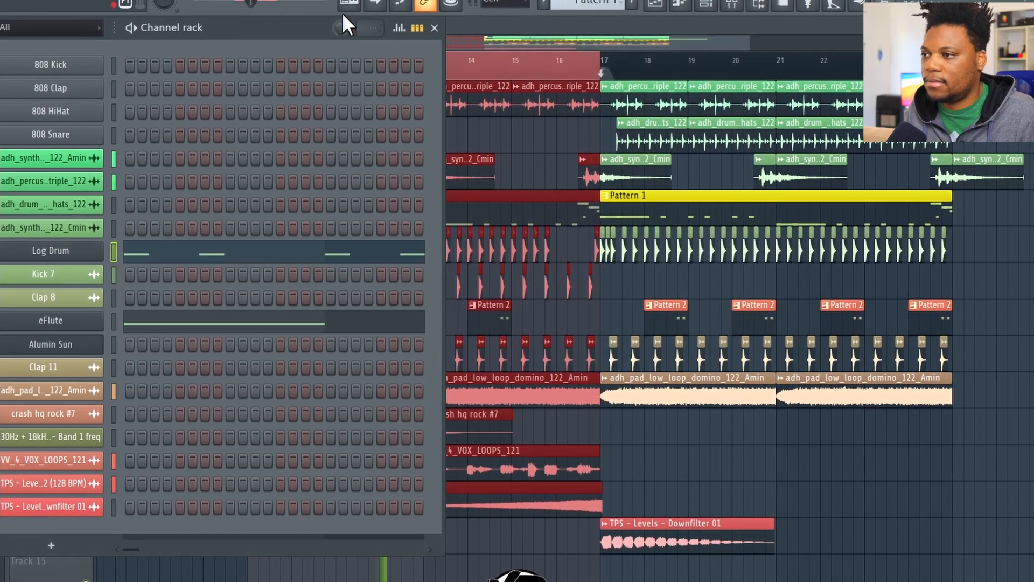
Step: Close the Channel rack and extend the playback time selection from bar 9 past bar 17 to about bar 20
click(565, 26)
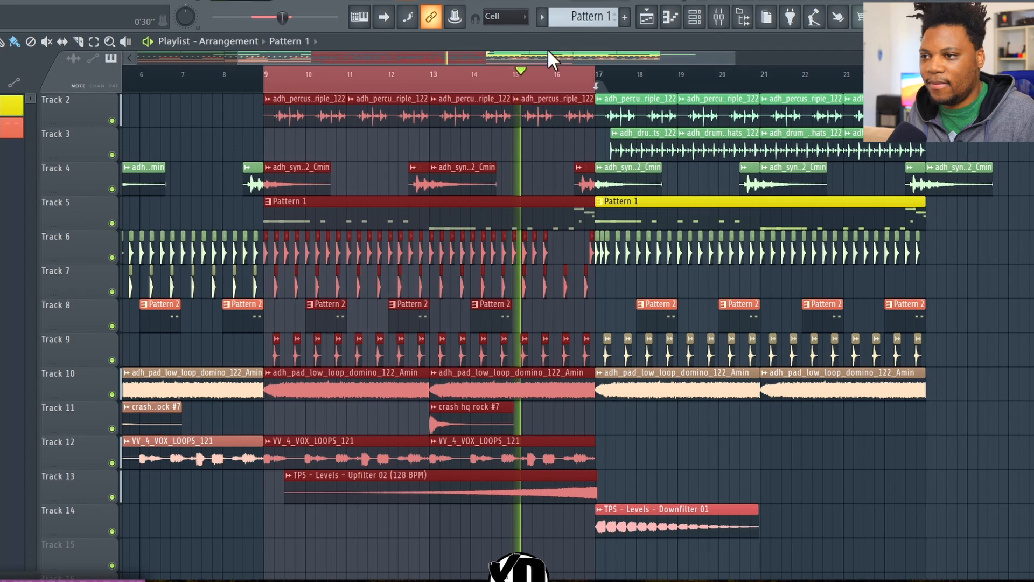
drag(616, 82, 732, 103)
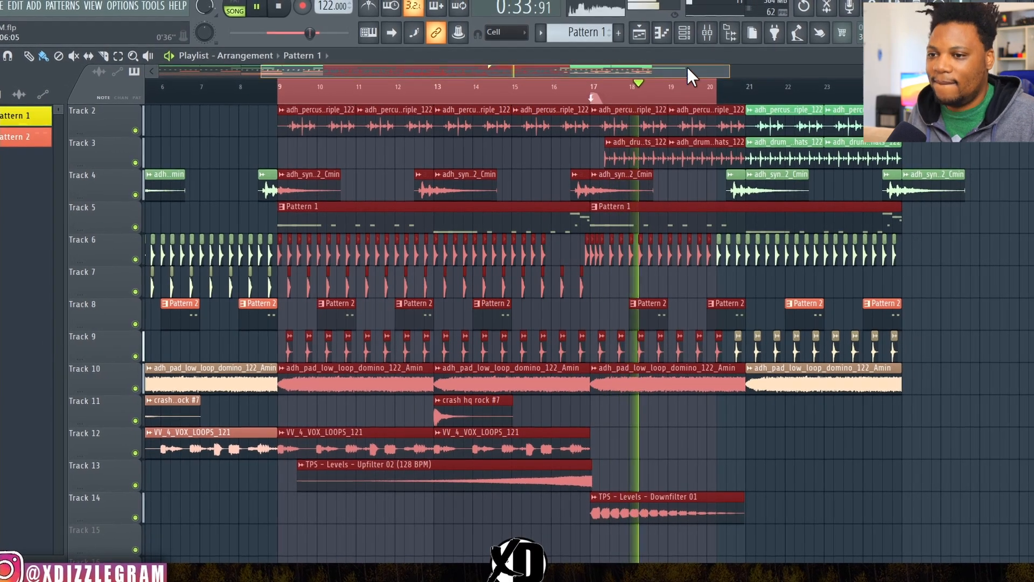
drag(687, 68, 716, 72)
drag(653, 89, 680, 90)
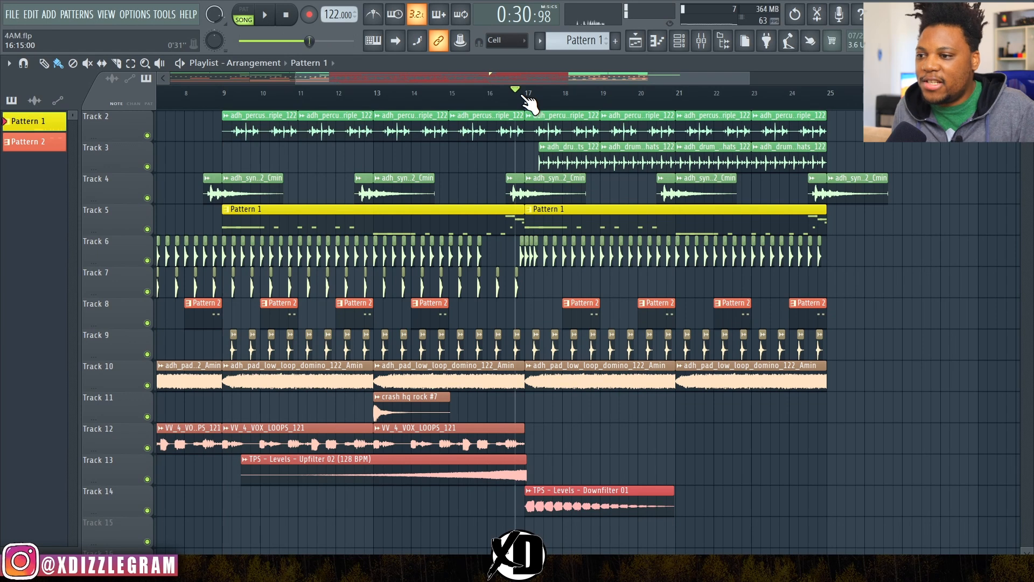
Step: Clear the time selection and play the full arrangement through the transition into bar 17
scroll(555, 102, up, 4)
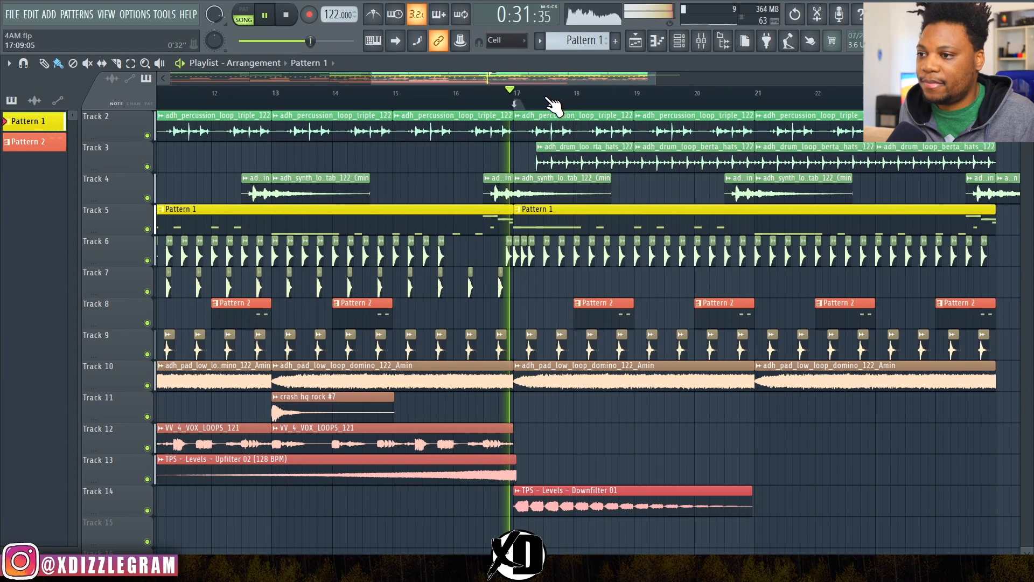
scroll(538, 101, up, 4)
key(space)
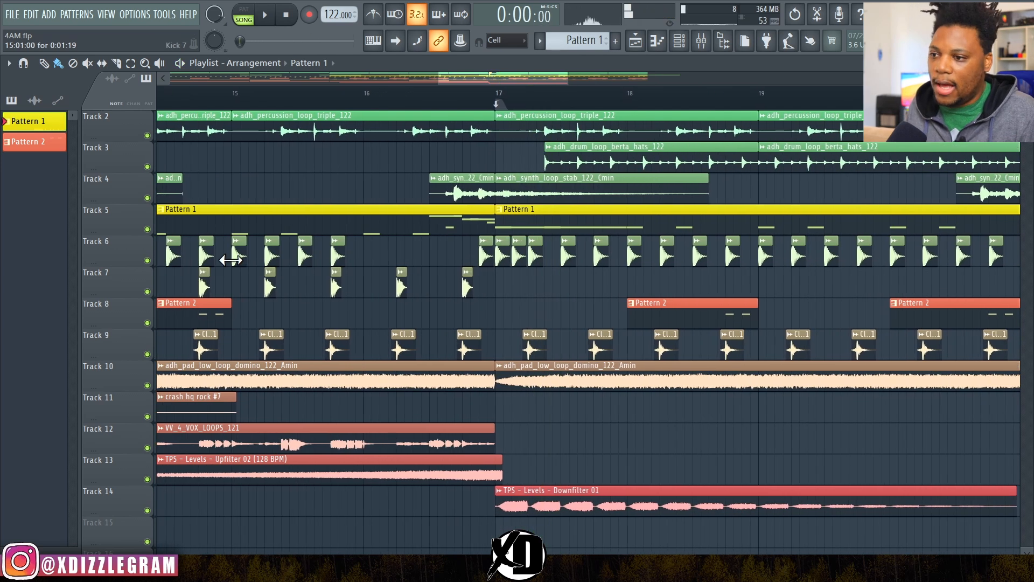
Step: Solo the kicks on Track 6, add the Downfilter and Upfilter effects on Tracks 14 and 13, and audition the transition into bar 17
right_click(147, 260)
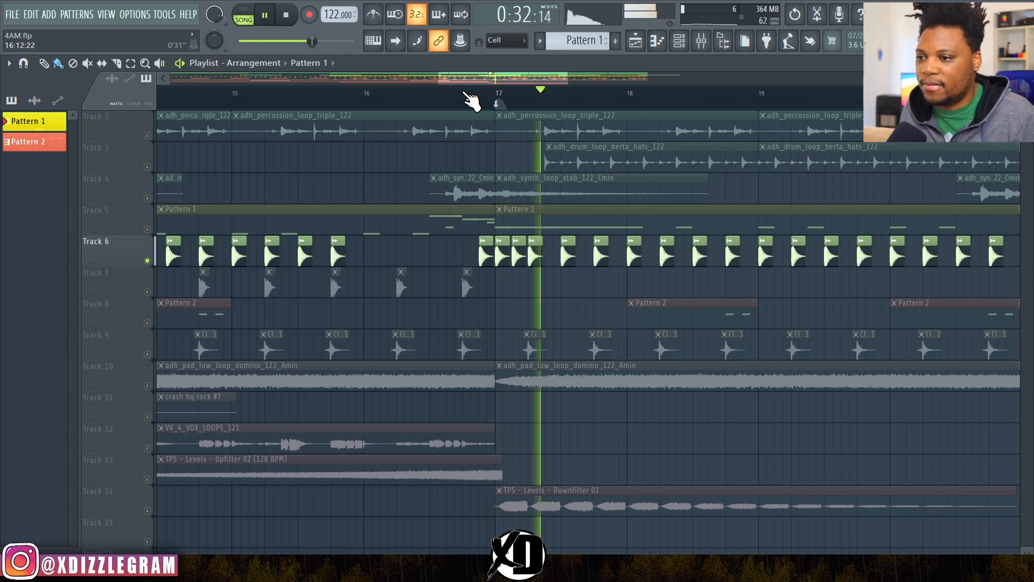
key(space)
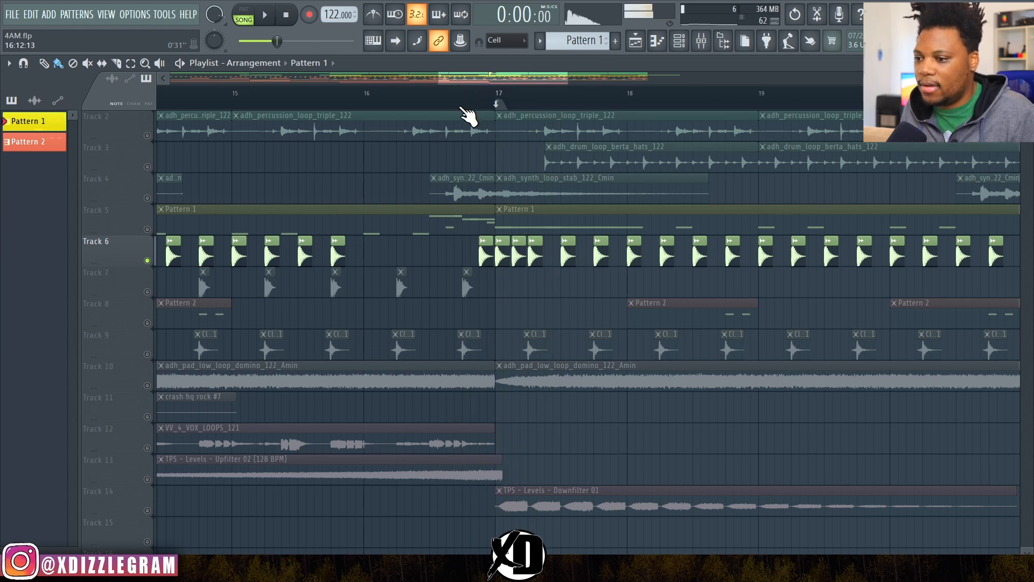
click(147, 510)
click(147, 479)
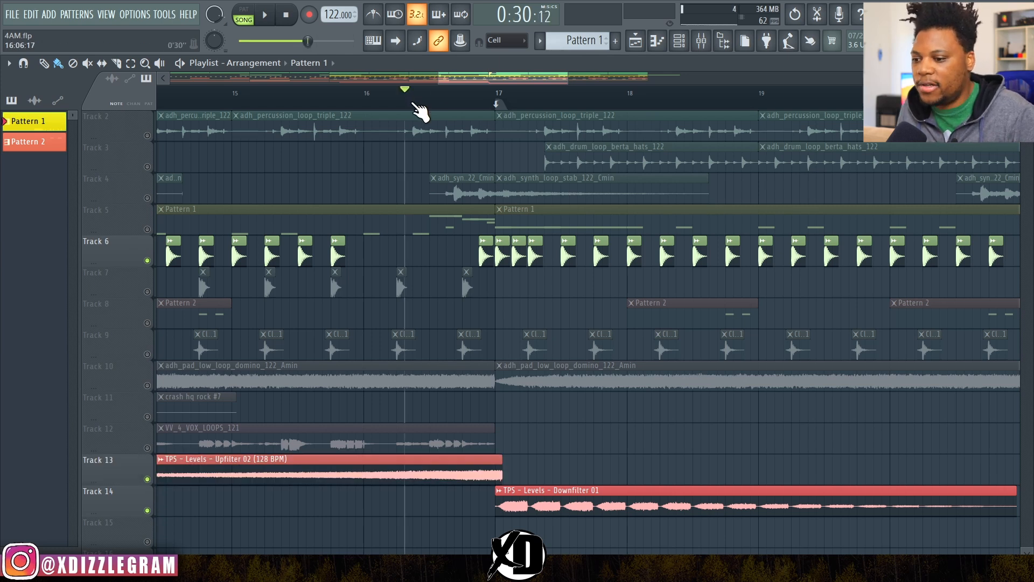
key(space)
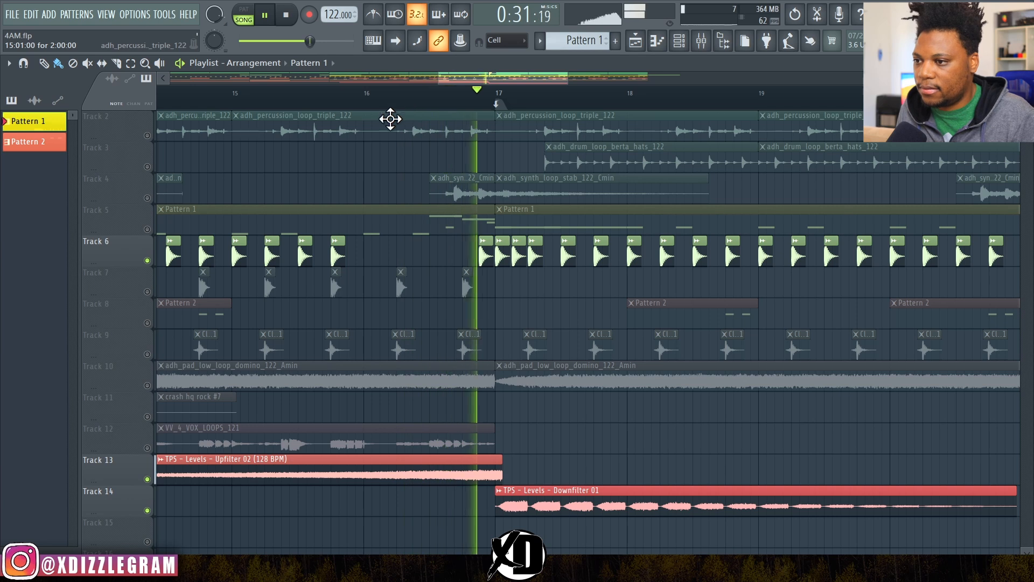
Step: Bring in the synth stab on Track 4, percussion loop on Track 2 and hats loop on Track 3, and listen to them with the kicks
click(147, 197)
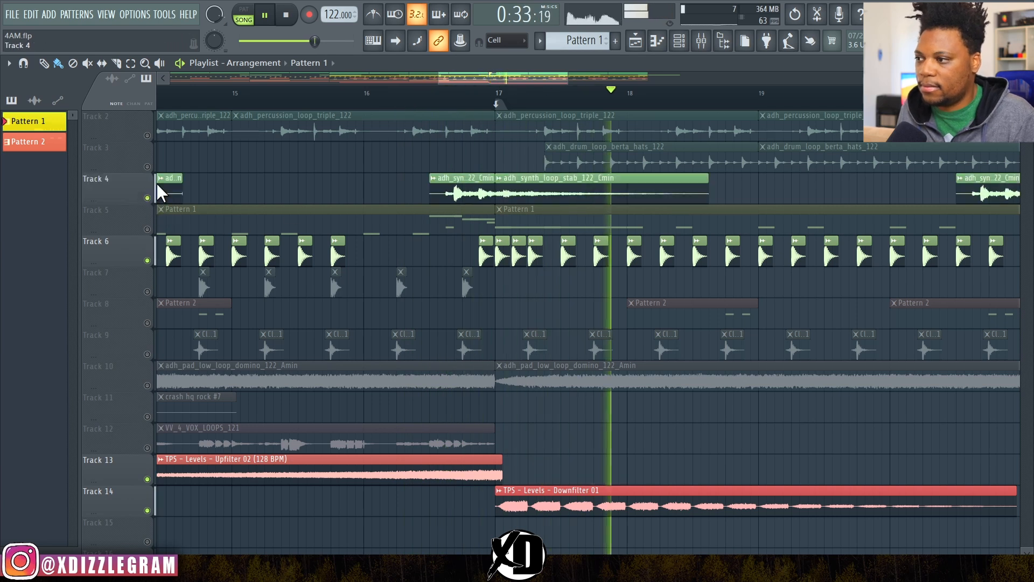
click(147, 135)
key(space)
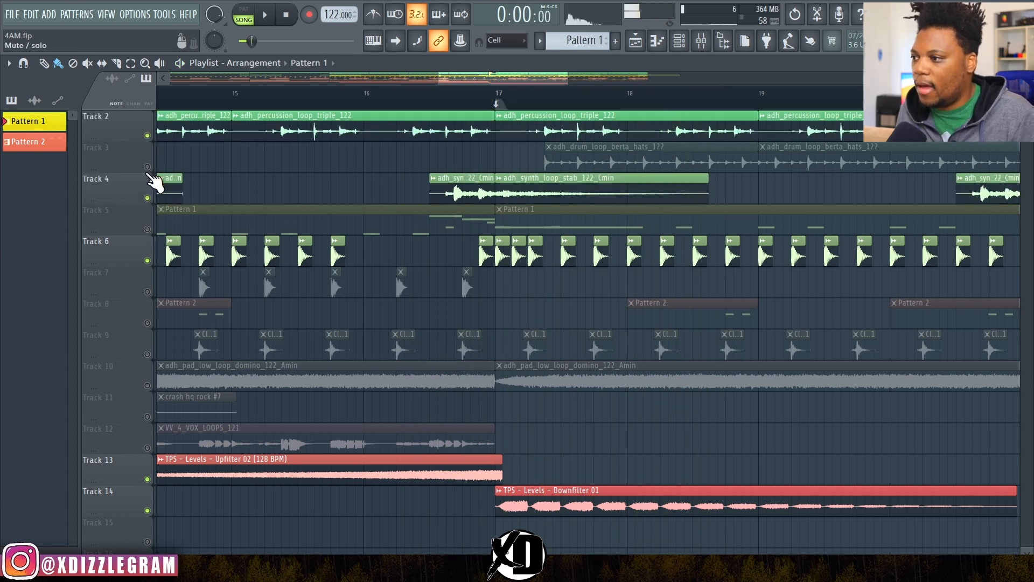
click(147, 166)
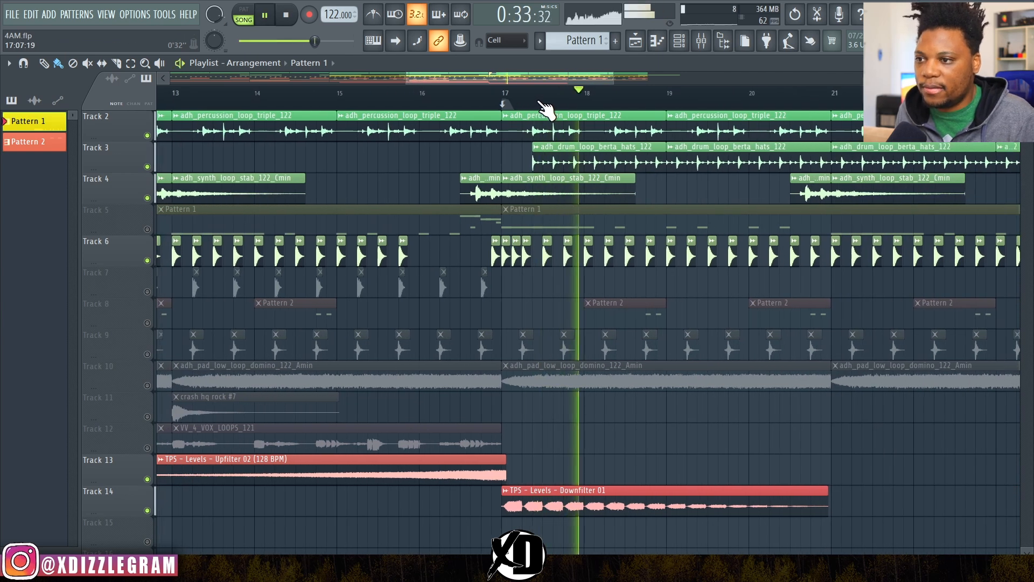
Step: Solo the adh_drum_loop_berta_hats_122 loop on Track 3 and listen to it from bar 17
ctrl+click(147, 166)
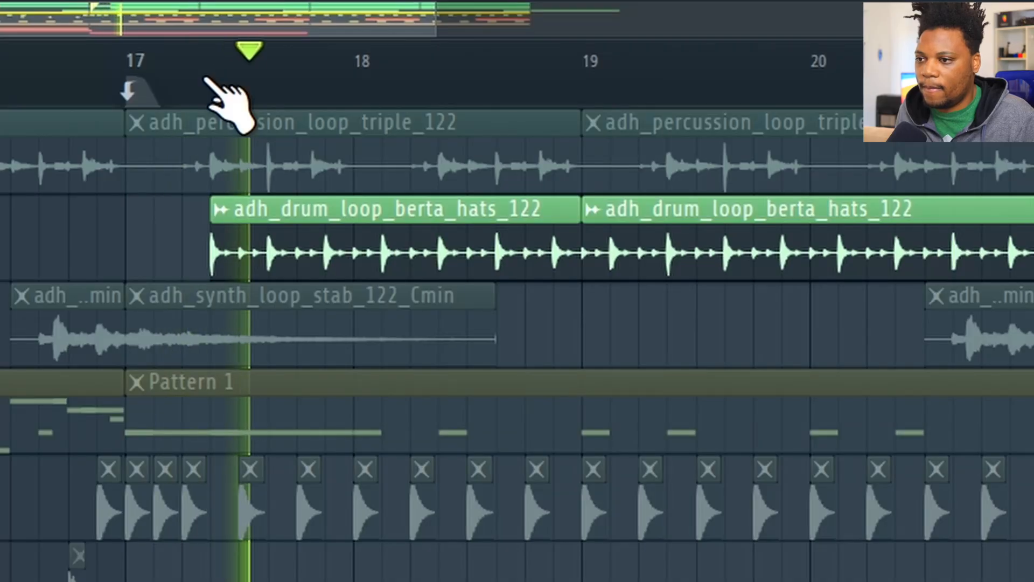
scroll(226, 100, down, 4)
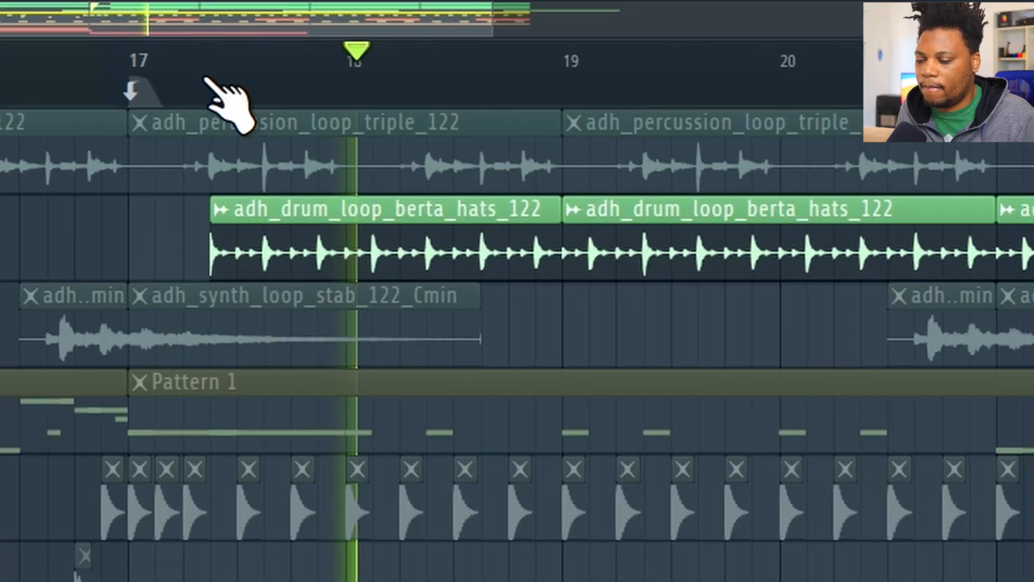
key(space)
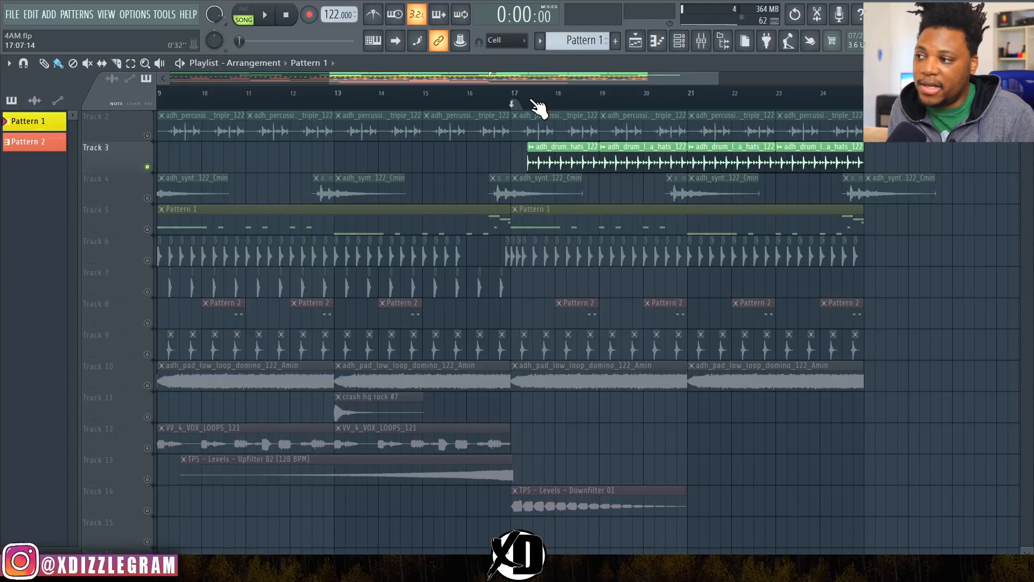
Step: Unmute all tracks and play the full arrangement through the section after bar 17
ctrl+click(148, 167)
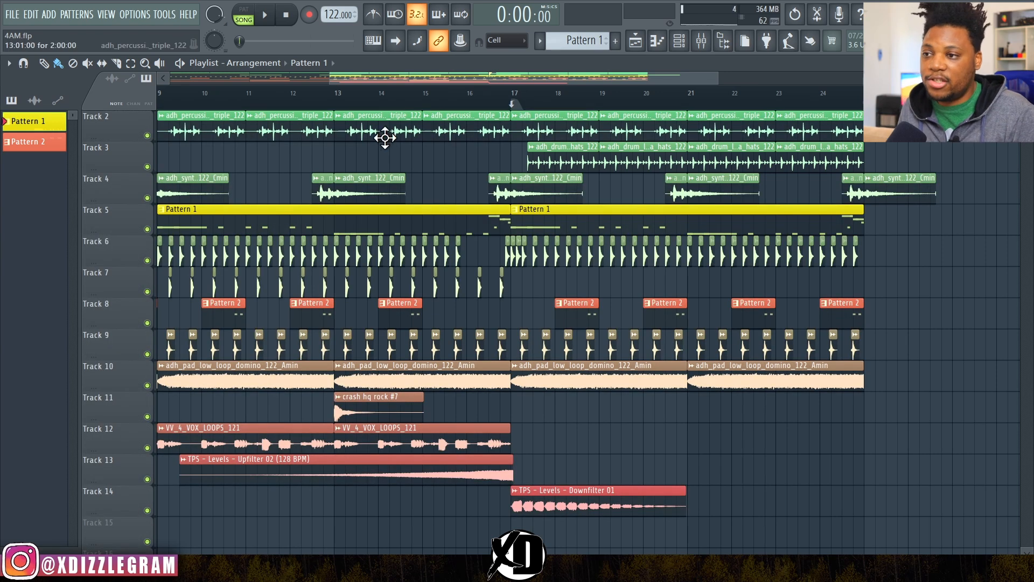
scroll(574, 107, down, 2)
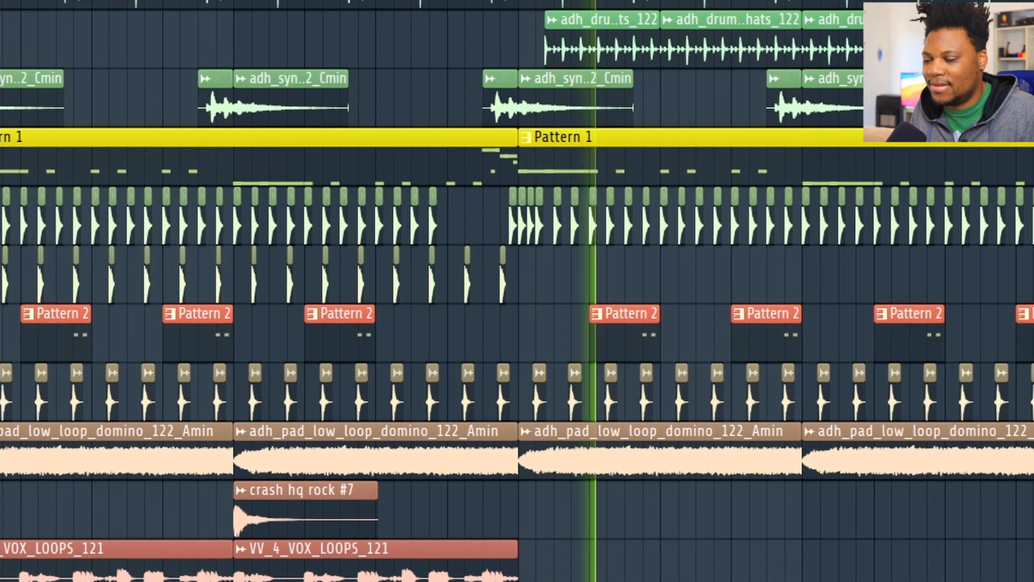
scroll(467, 291, down, 3)
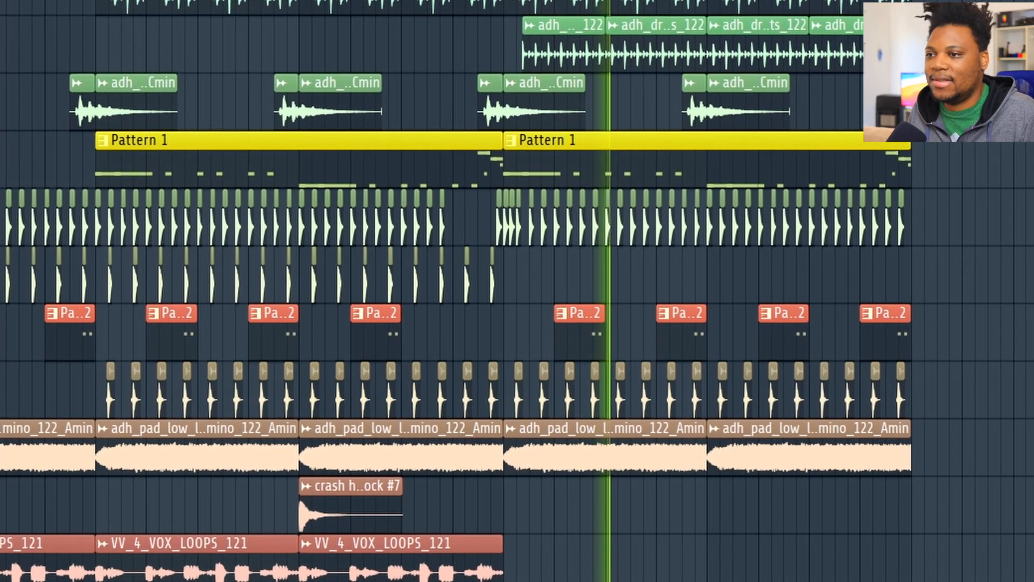
scroll(760, 290, up, 3)
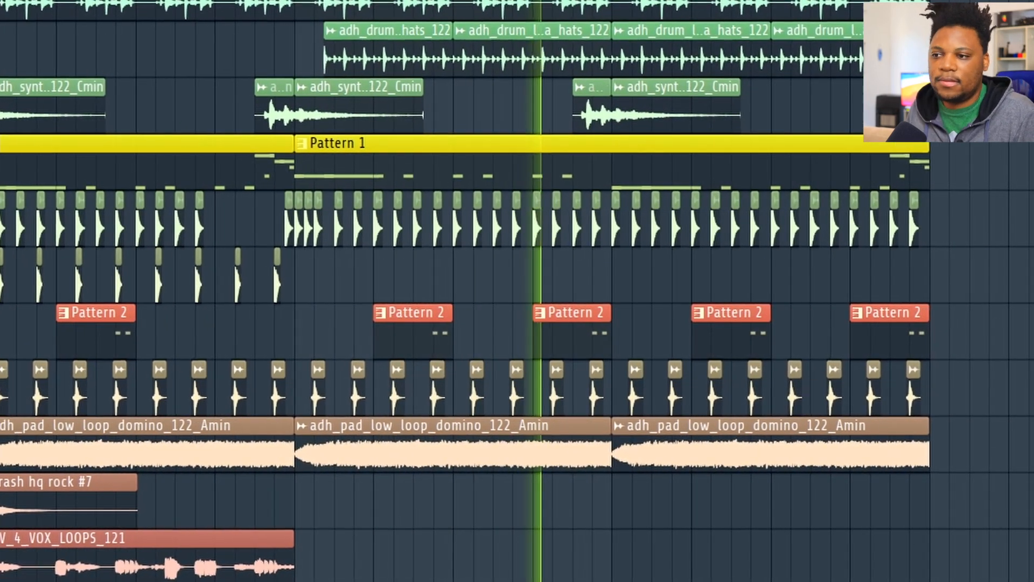